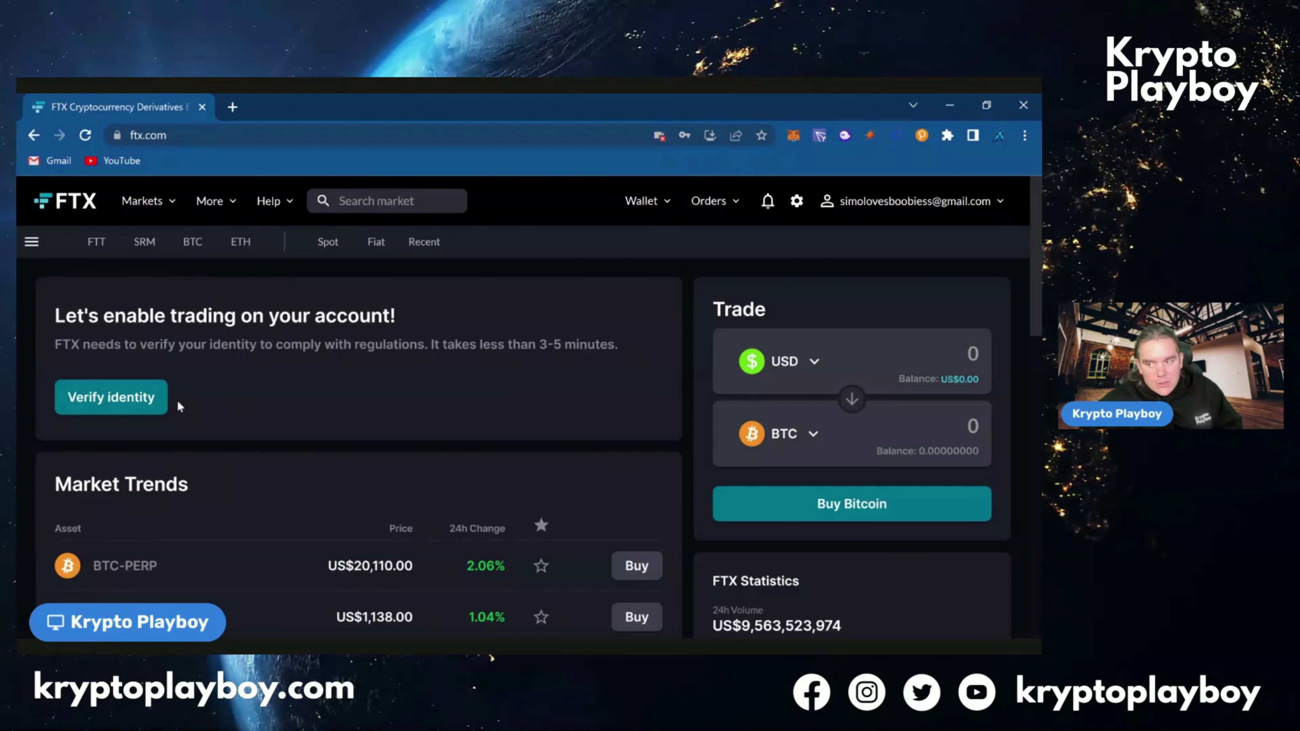
- Go to the Wallet Portfolio page, showing a US$0.00 total net USD value
scroll(179, 406, down, 3)
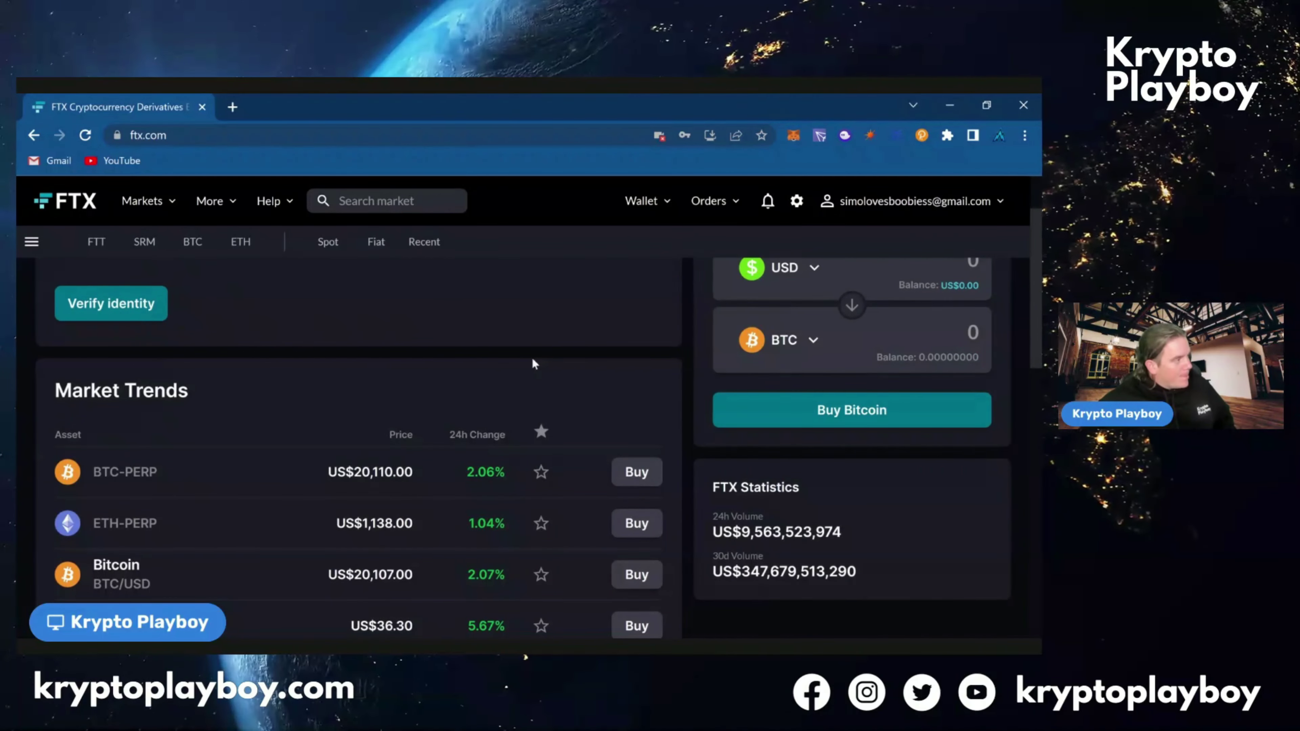
scroll(135, 516, down, 3)
scroll(290, 441, up, 6)
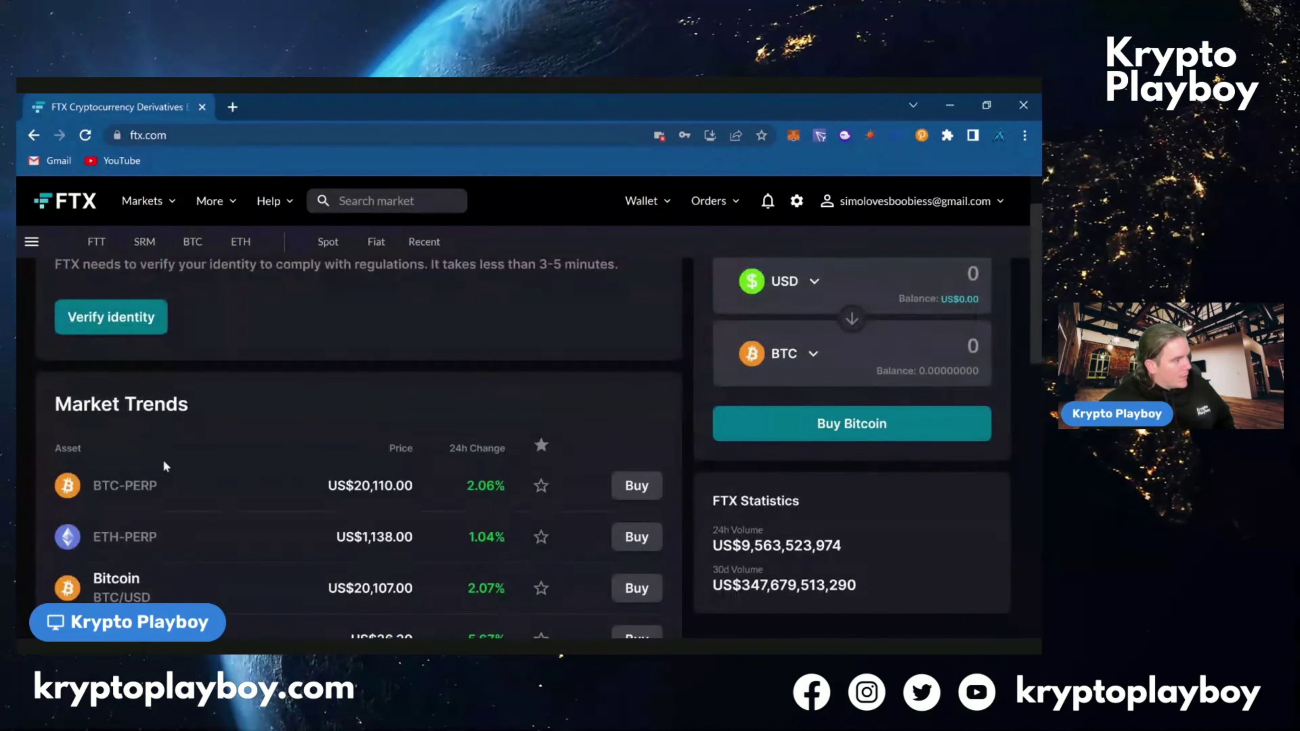
scroll(290, 441, down, 14)
scroll(181, 470, up, 14)
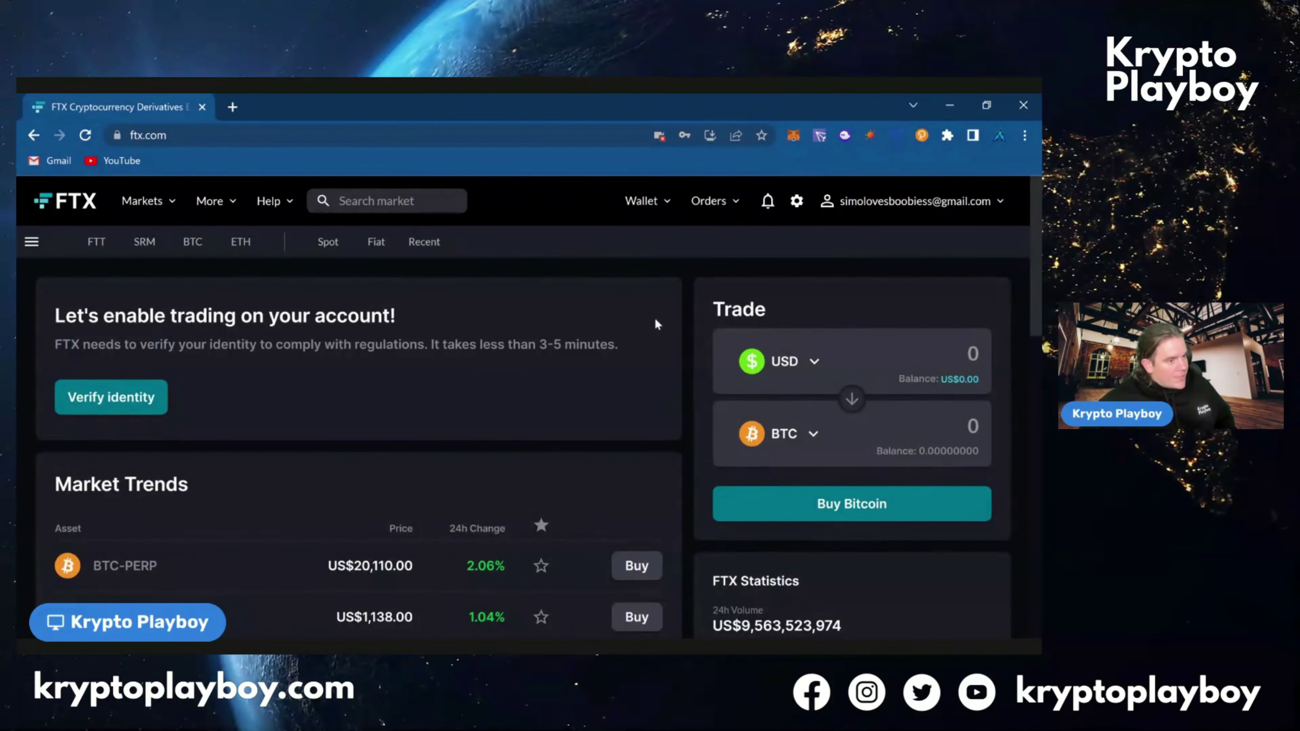
click(649, 202)
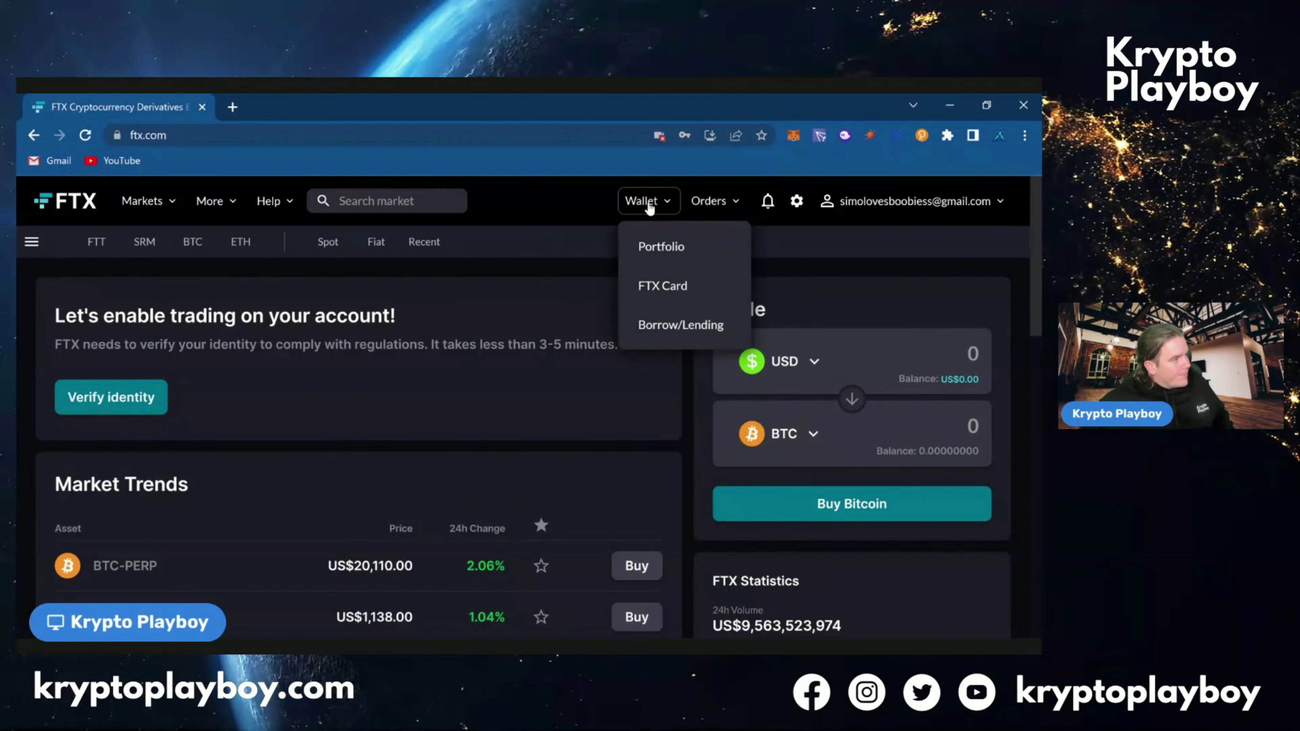
click(647, 202)
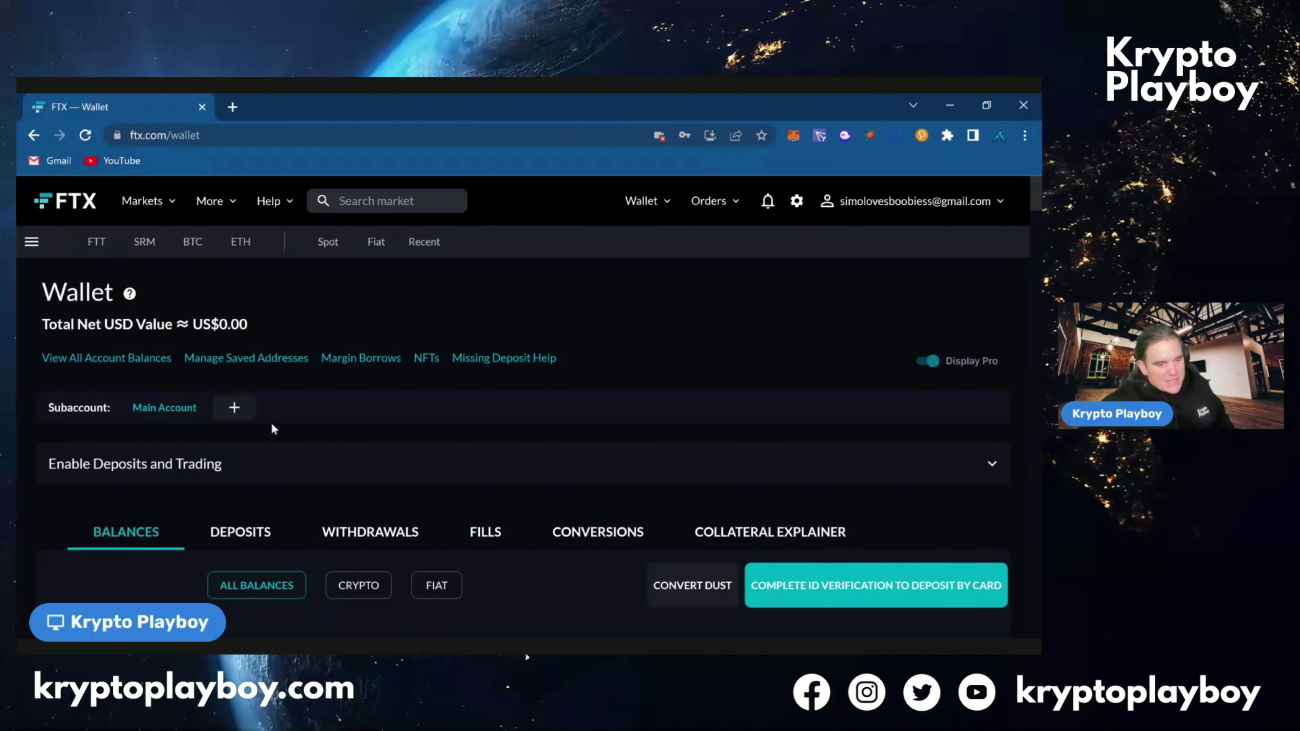
- Check the Deposits, Withdrawals and Fills histories, which all have no matching records
scroll(226, 423, down, 6)
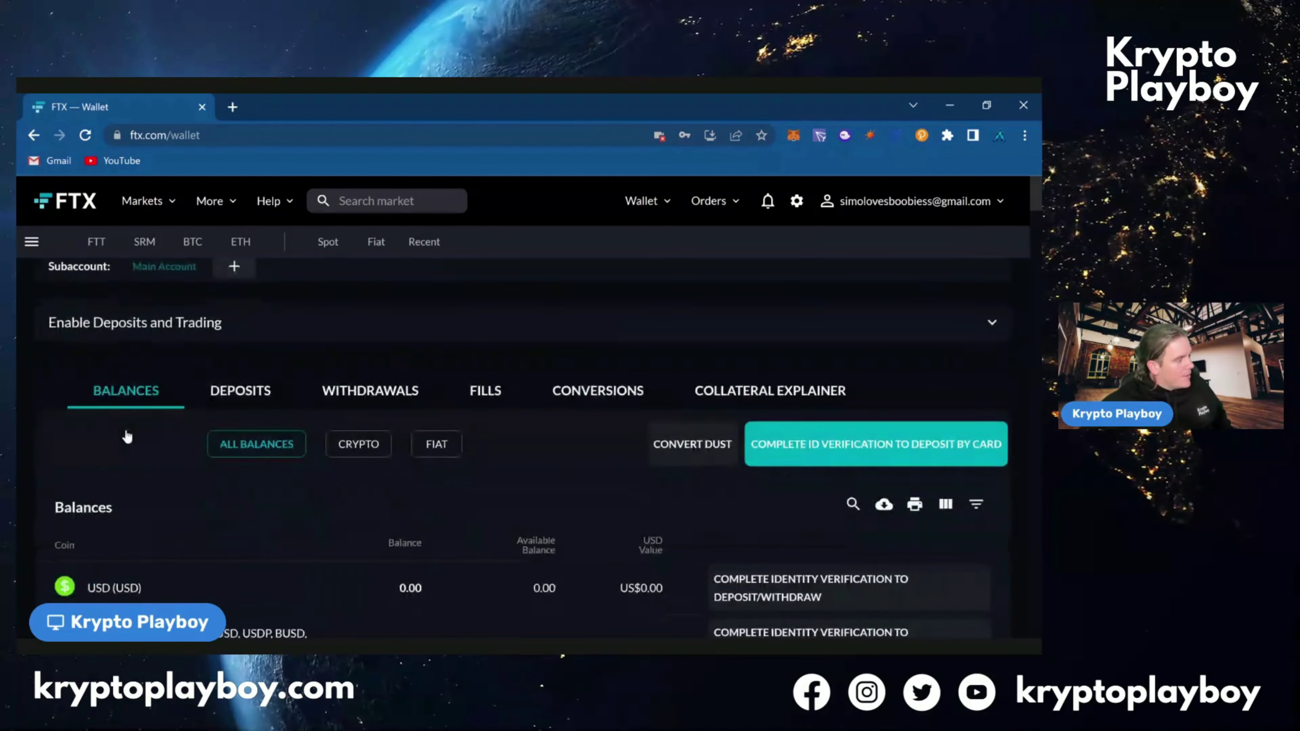
scroll(97, 413, up, 3)
scroll(202, 551, down, 6)
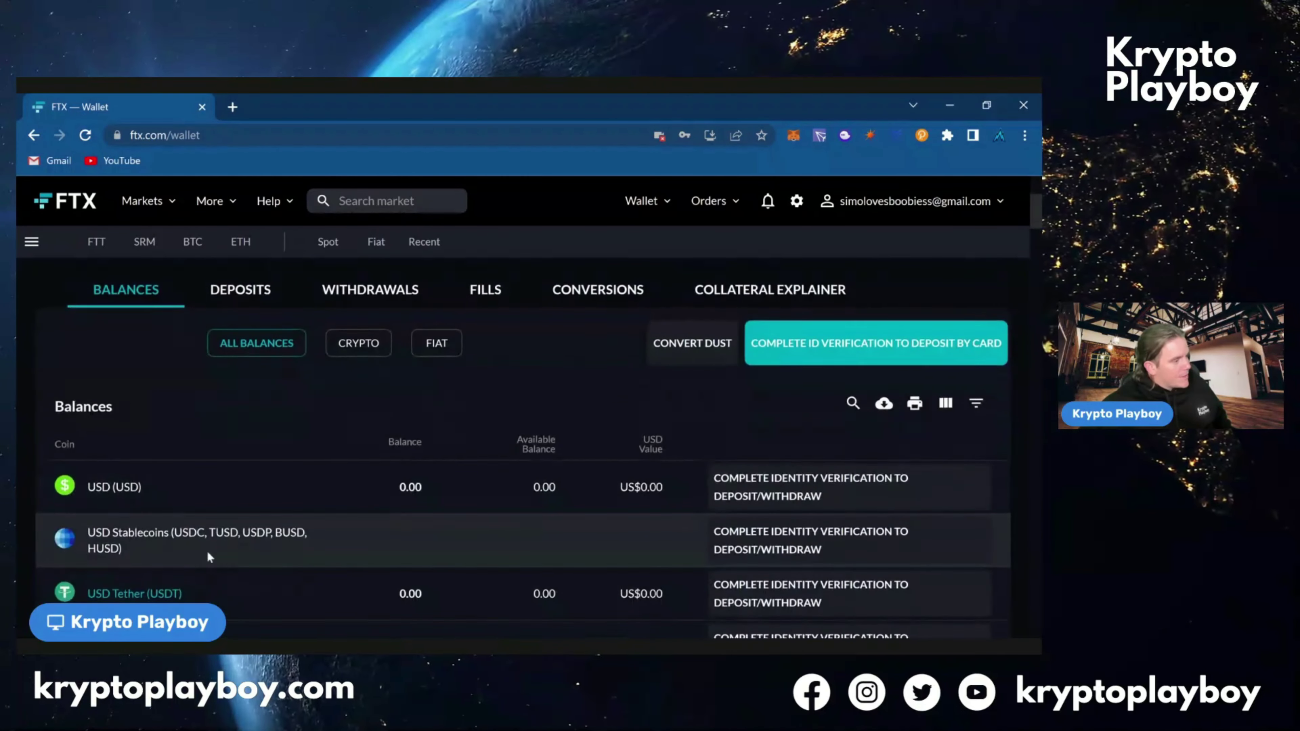
scroll(163, 534, up, 9)
scroll(215, 411, down, 3)
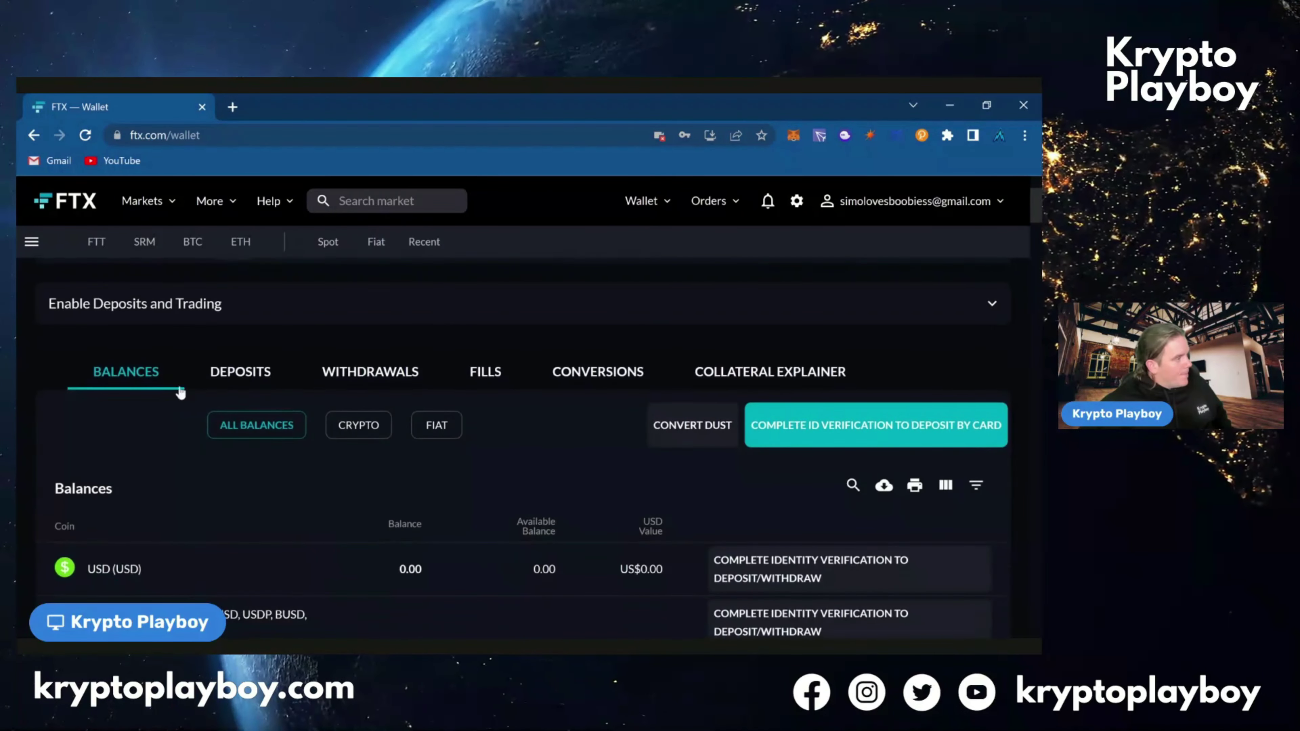
click(246, 377)
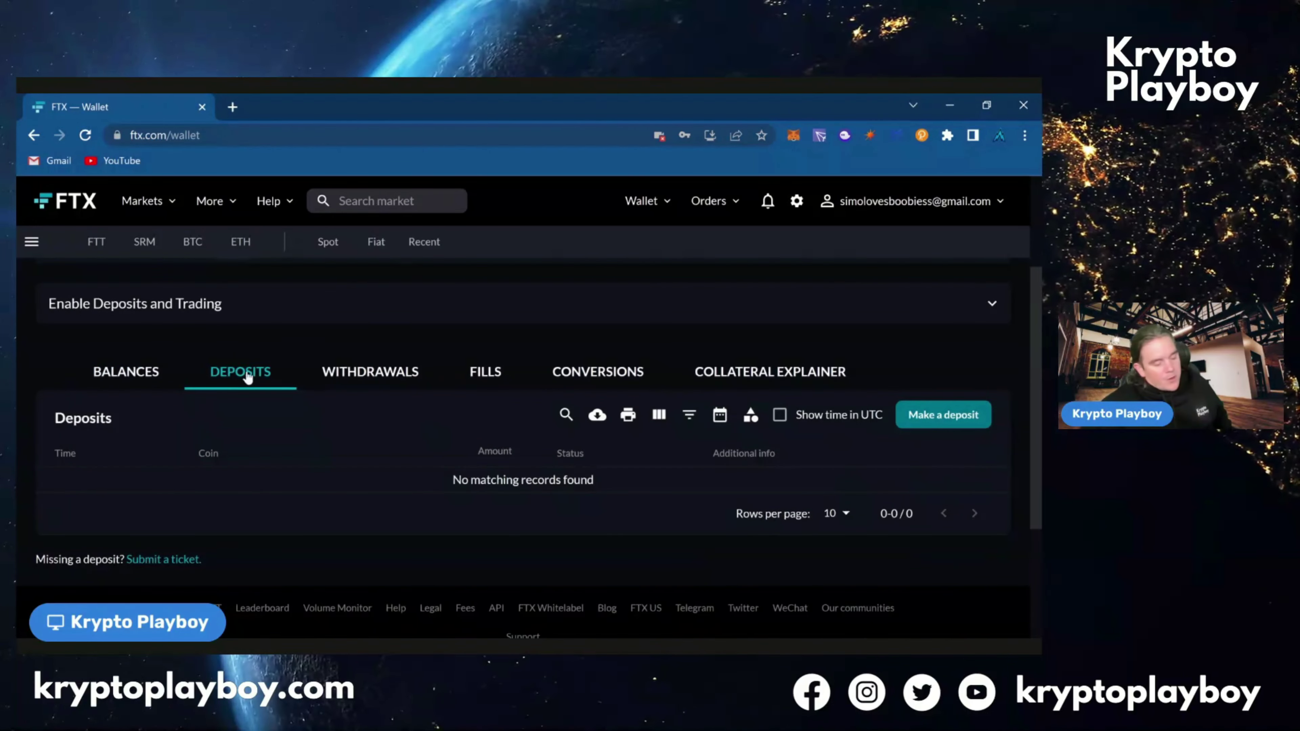
click(374, 378)
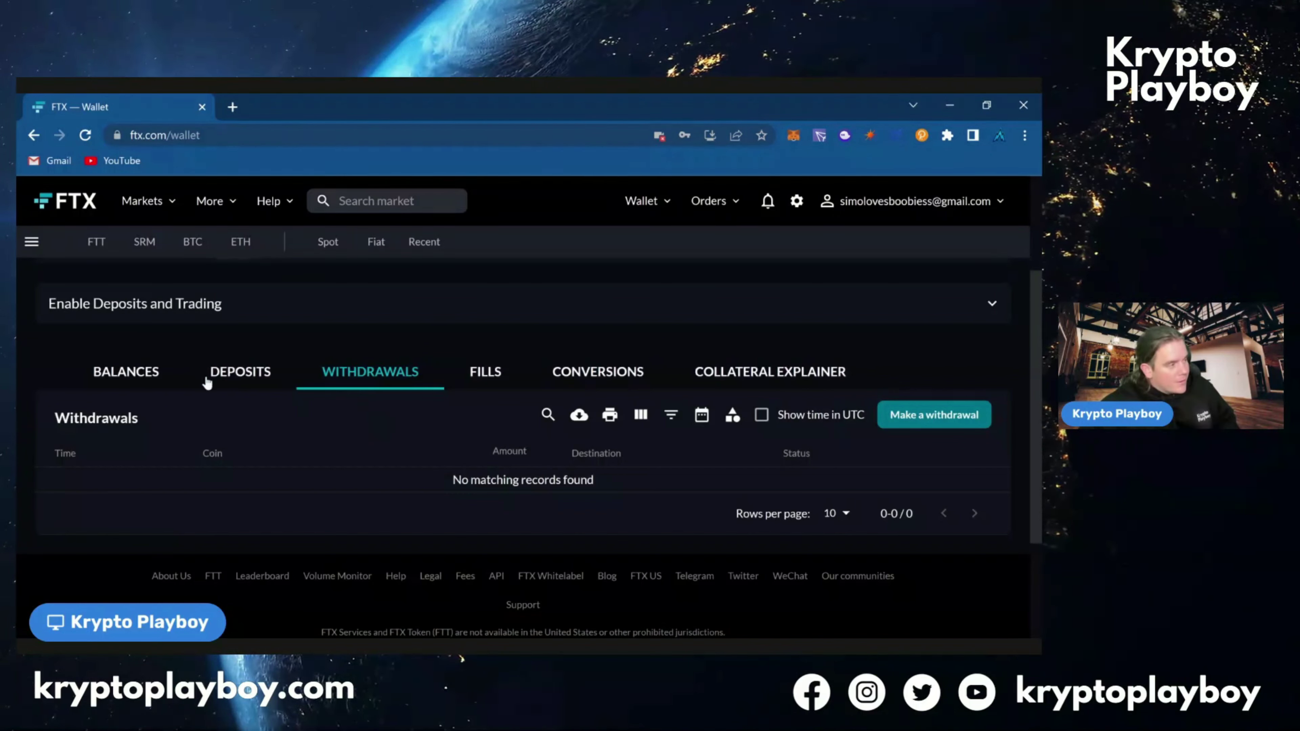
click(481, 374)
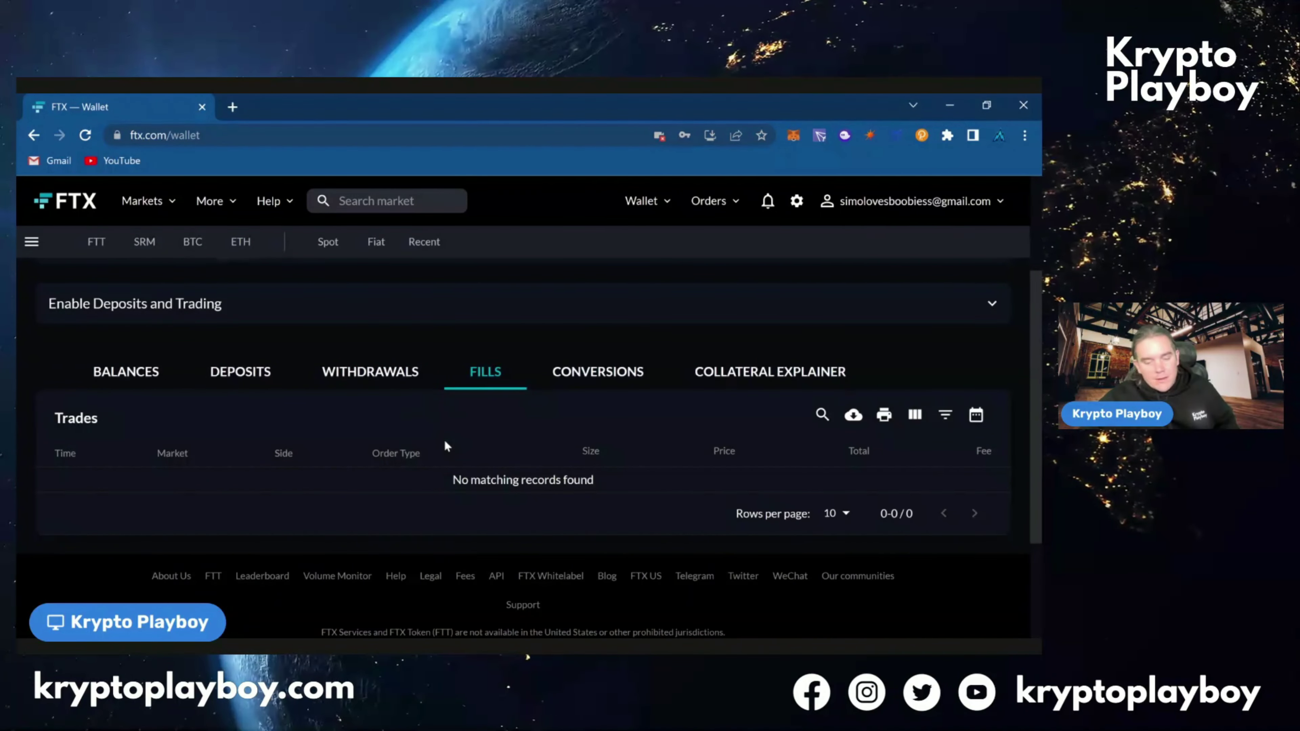
scroll(592, 447, up, 3)
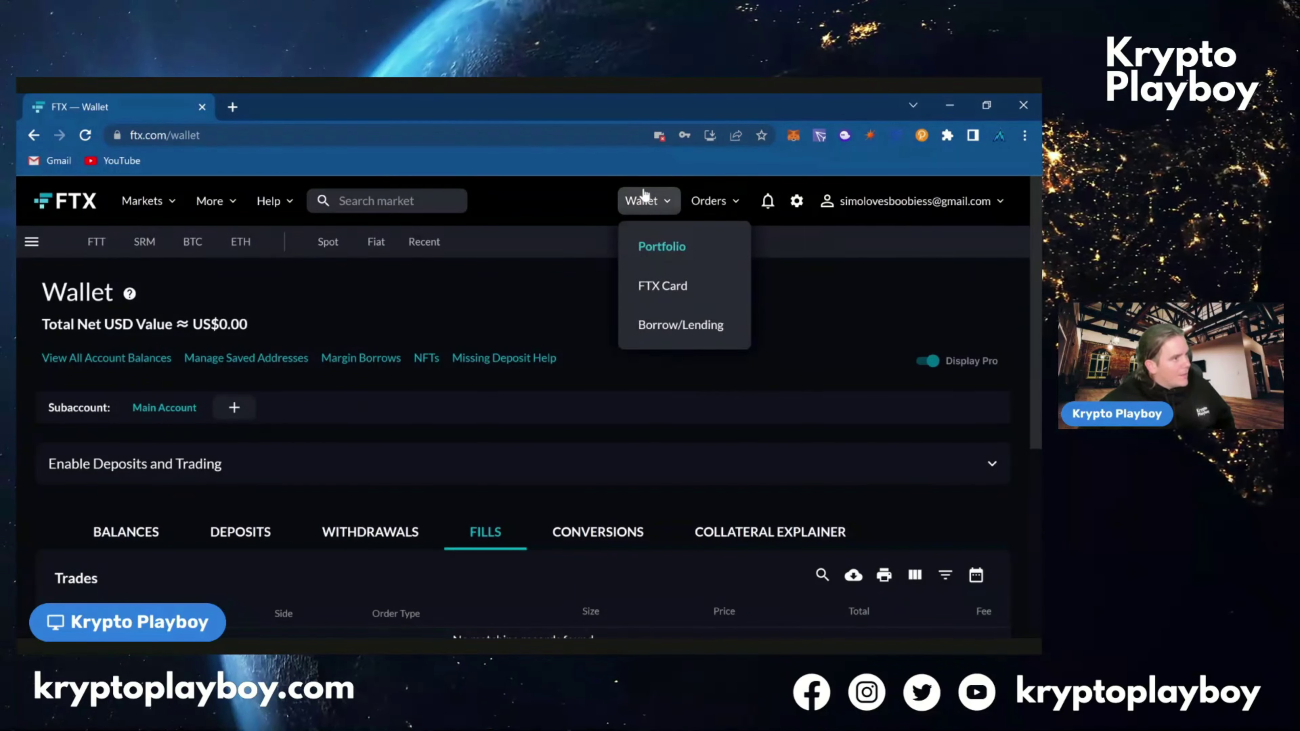
- Browse All markets, with spot pairs BTC/USD, ETH/USD and SOL/USD leading by 24h volume
mouse_move(709, 200)
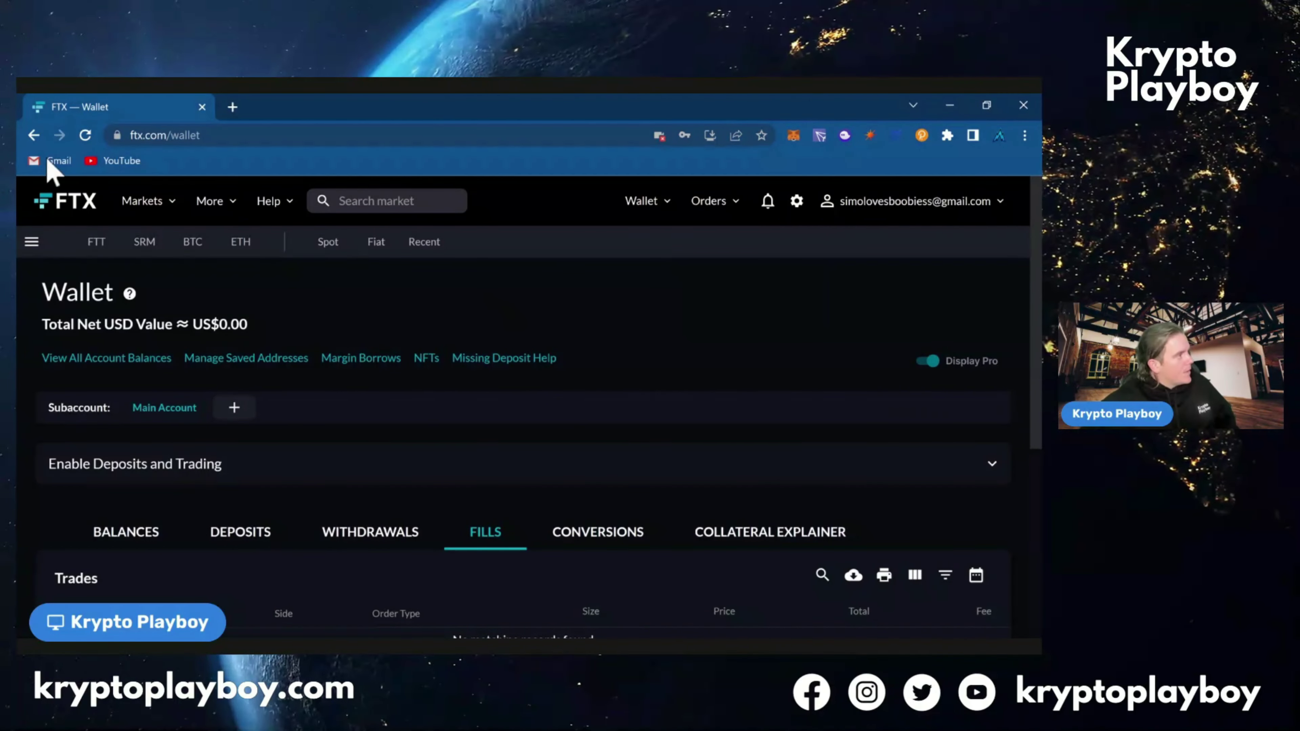
mouse_move(148, 204)
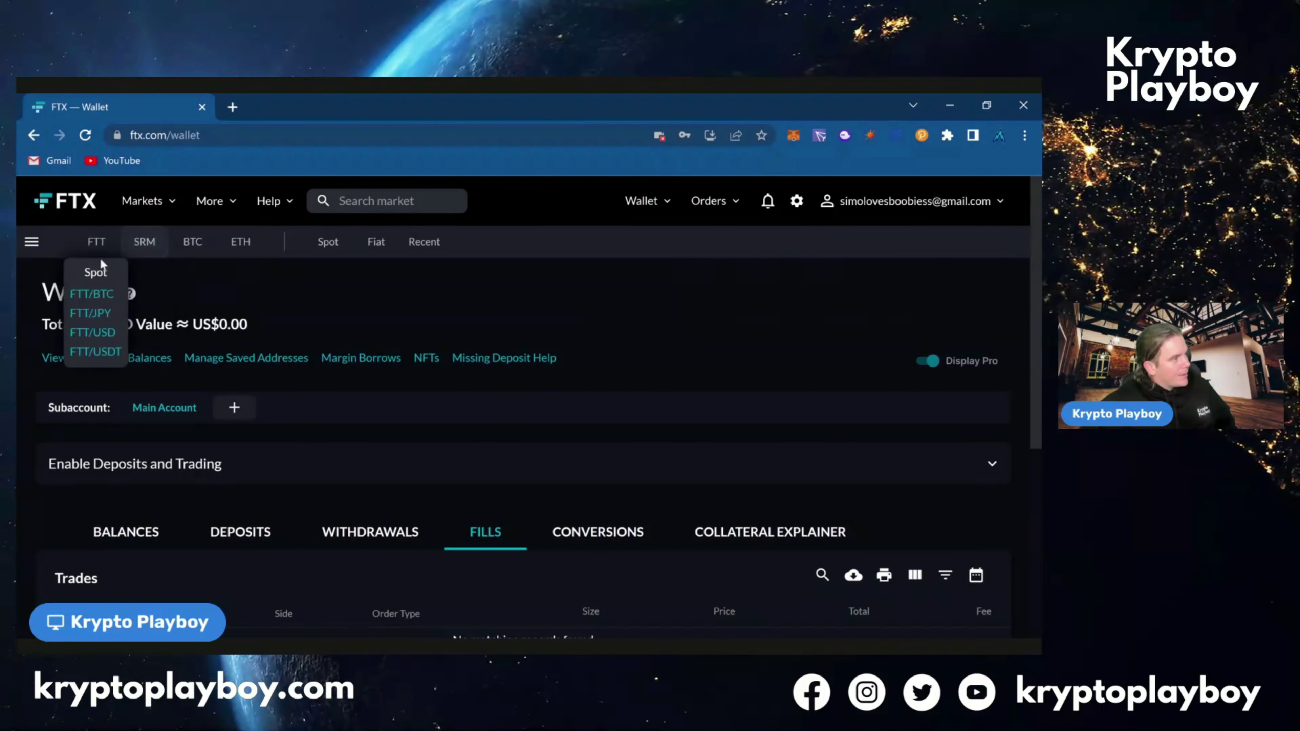
click(145, 251)
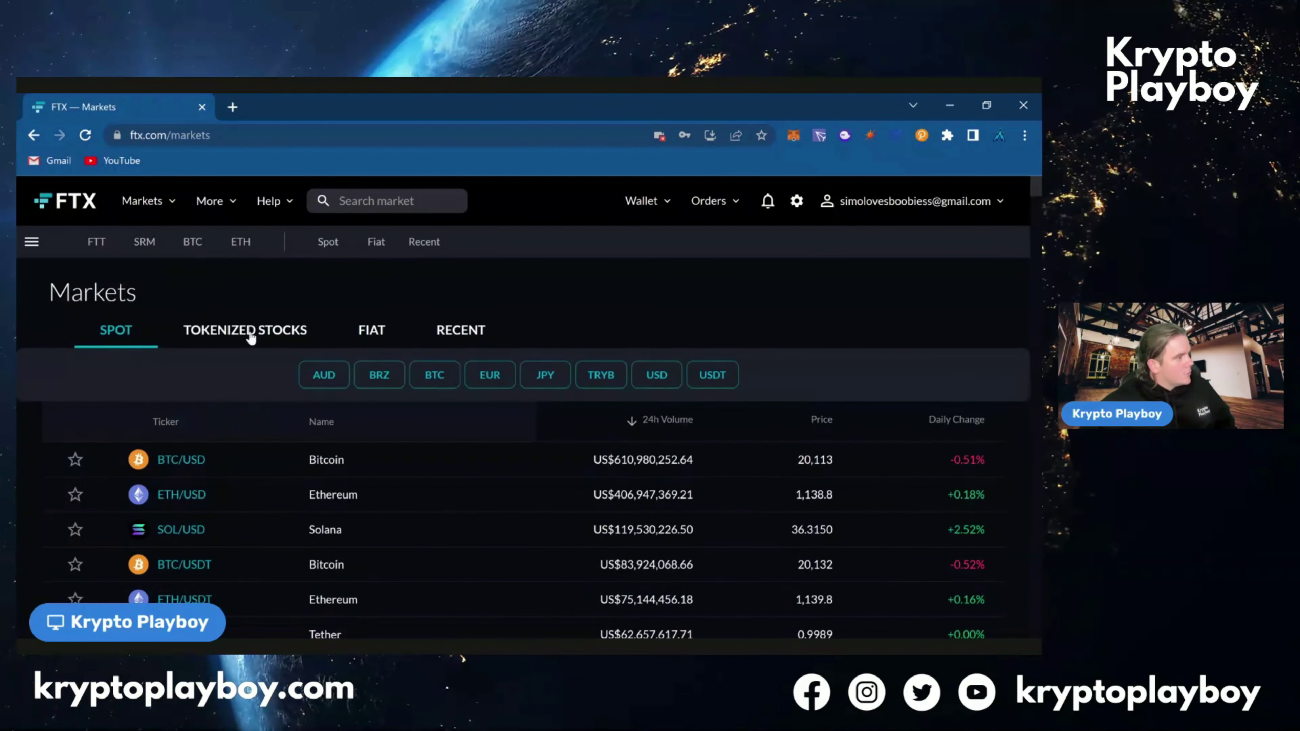
scroll(334, 419, down, 2)
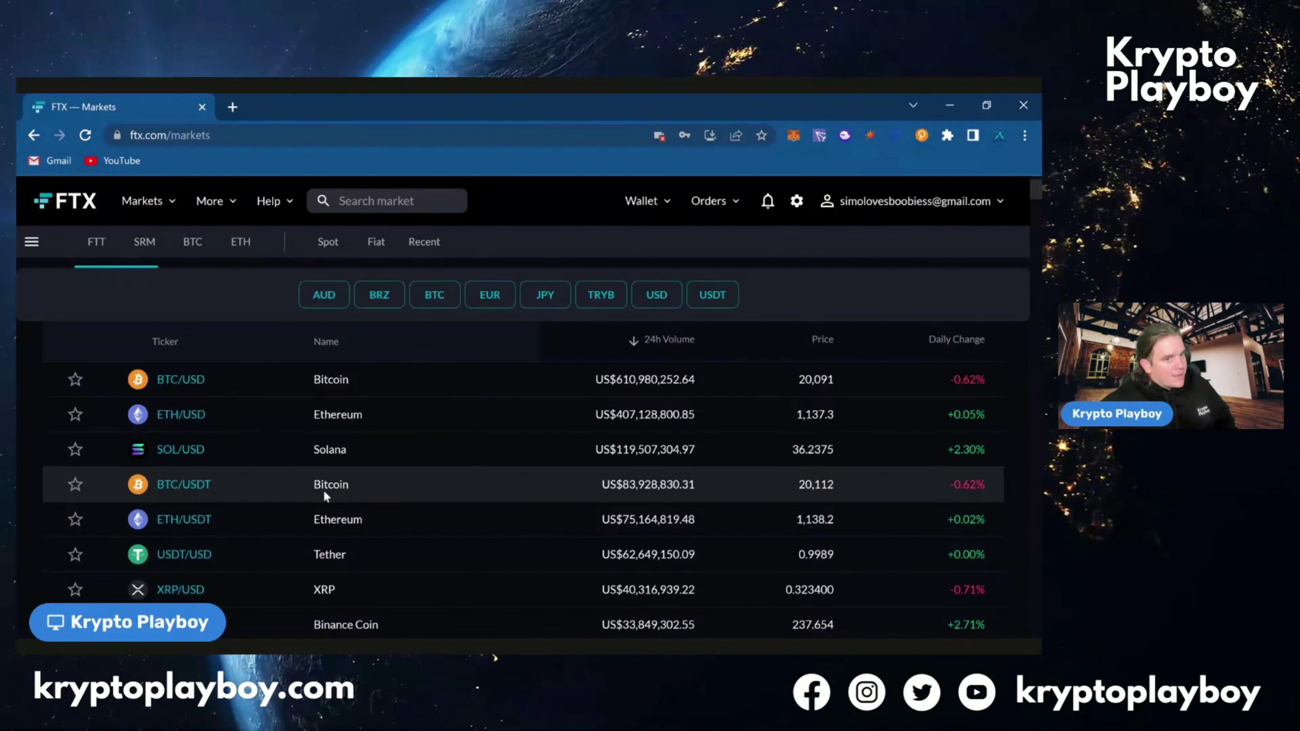
scroll(394, 491, up, 2)
scroll(379, 492, down, 3)
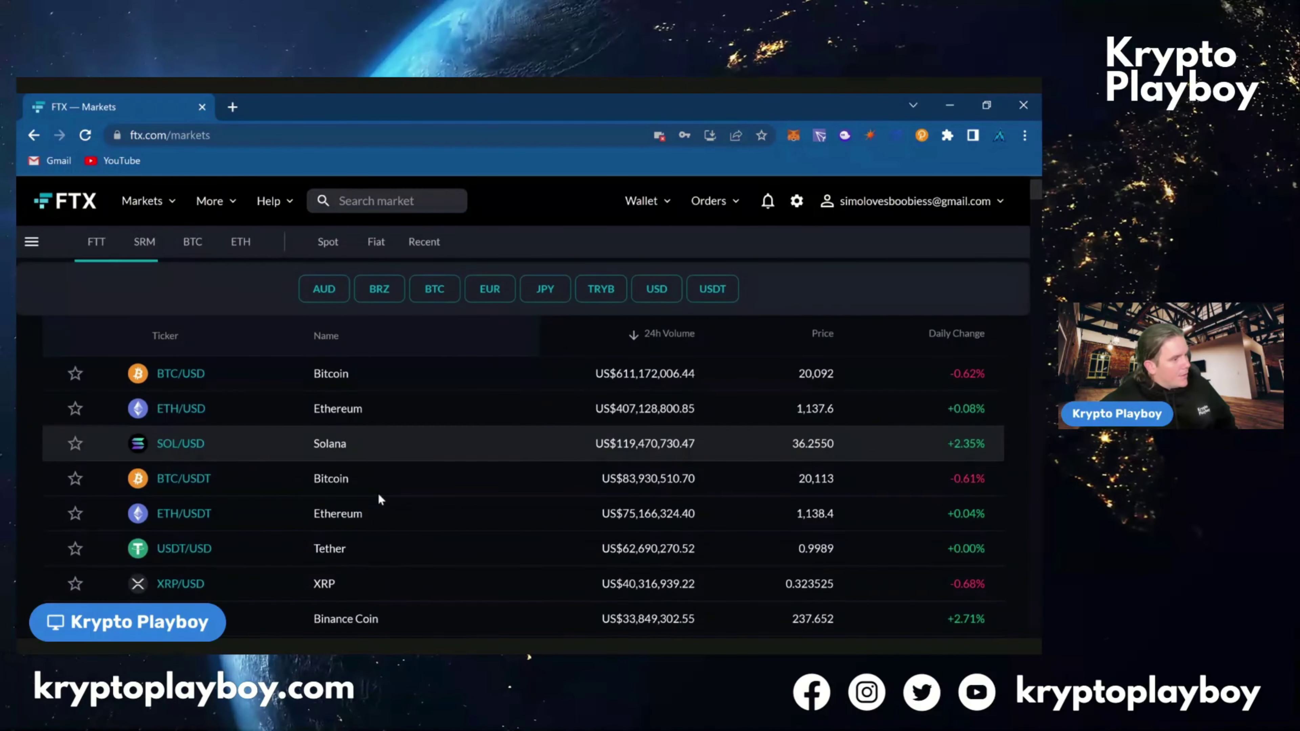
scroll(560, 484, up, 3)
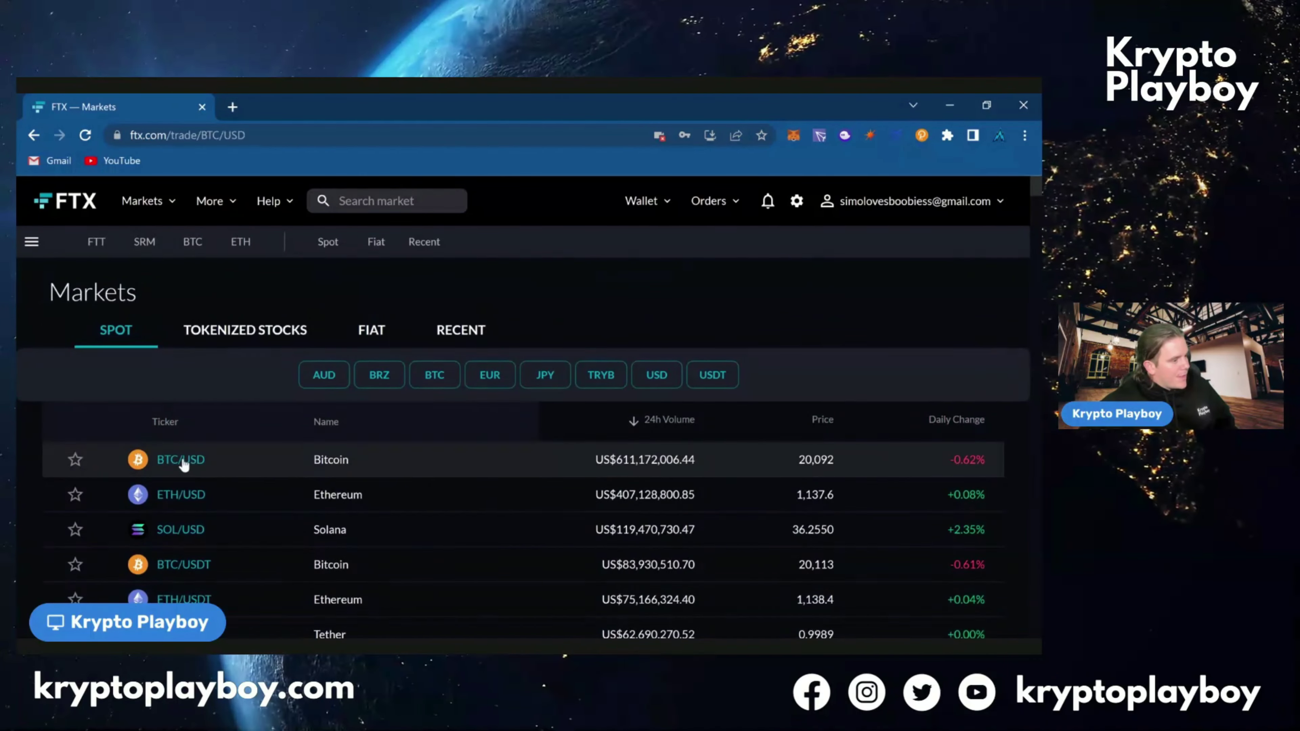
- Review the BTC/USD trading page's price chart, market details, order book and Buy BTC form
click(180, 460)
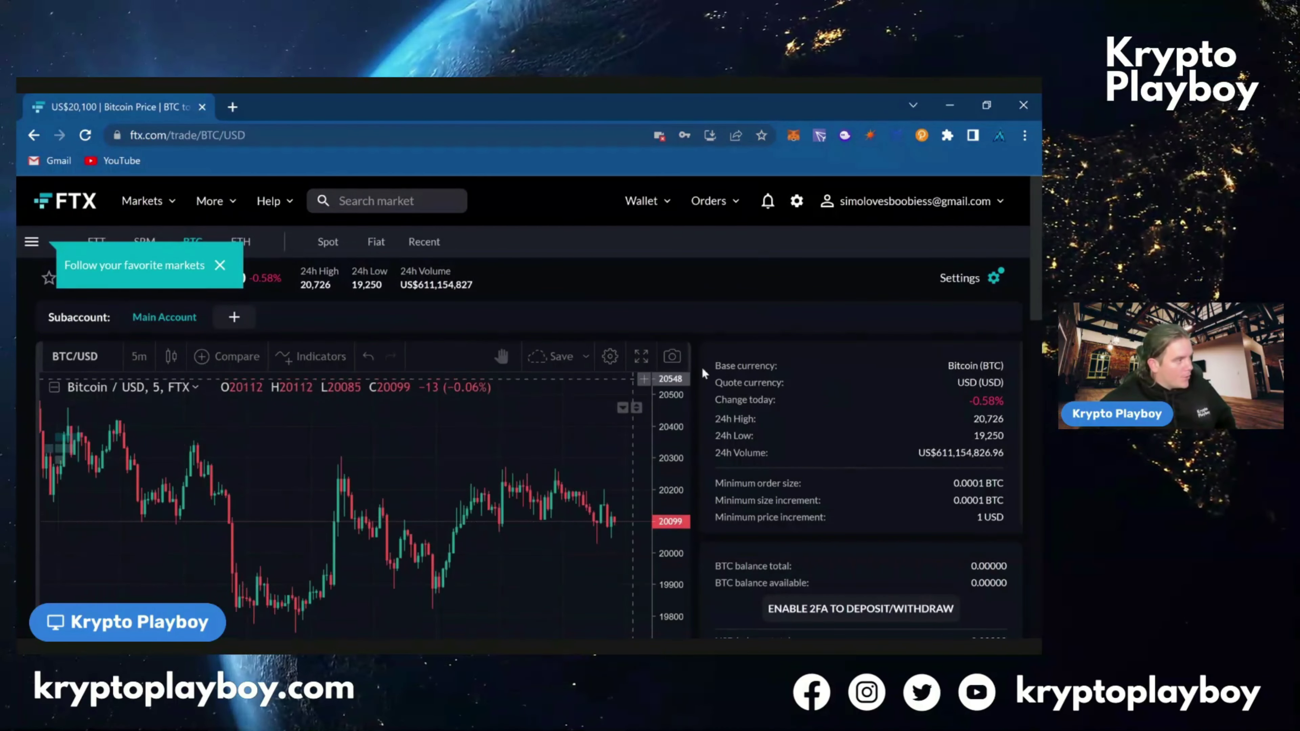
scroll(536, 390, down, 3)
scroll(691, 341, up, 3)
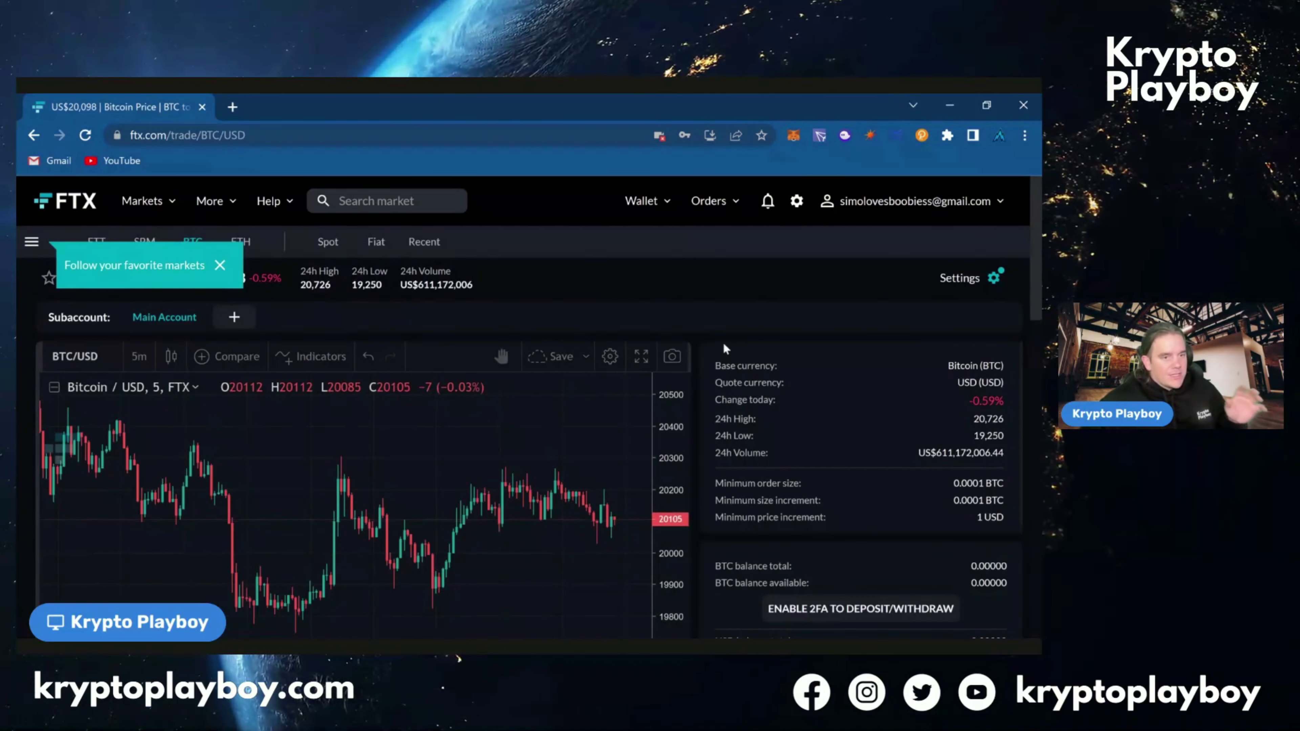
scroll(691, 327, down, 3)
scroll(681, 354, down, 2)
scroll(709, 374, down, 4)
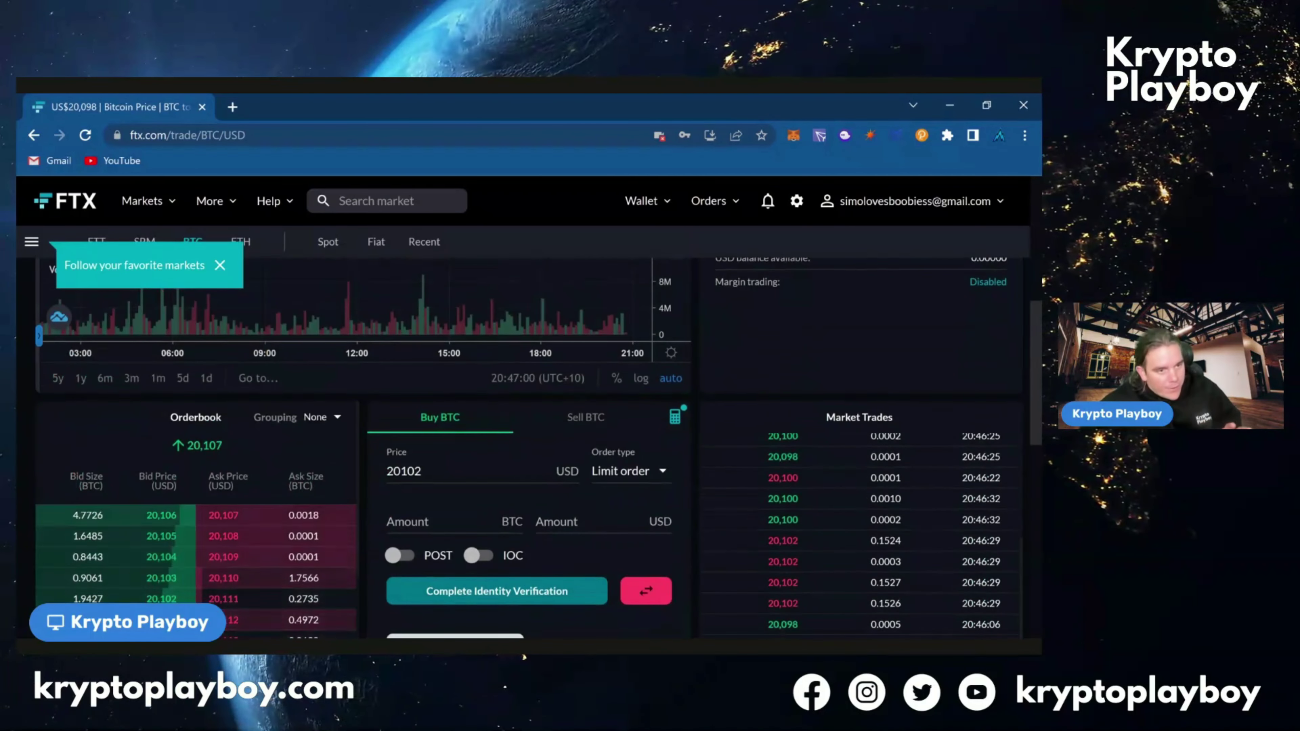
scroll(646, 548, down, 5)
scroll(645, 548, up, 3)
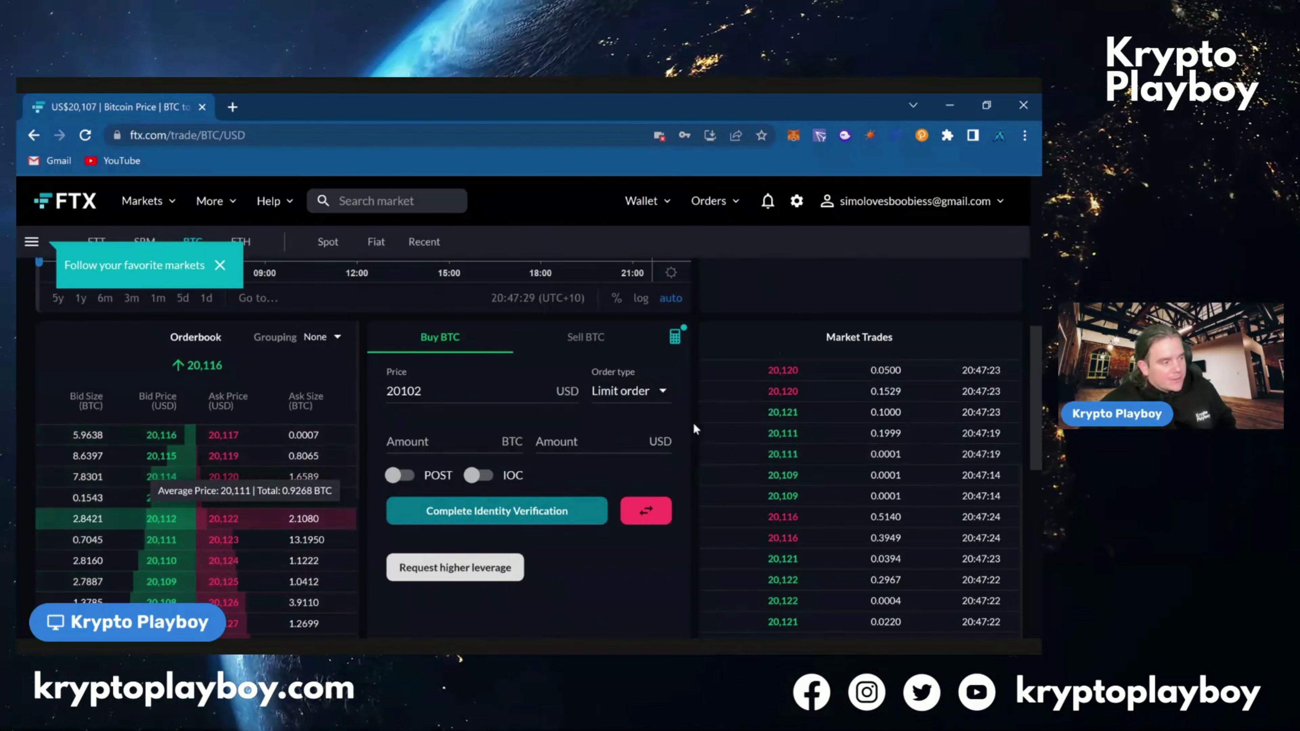
scroll(692, 422, up, 5)
mouse_move(189, 205)
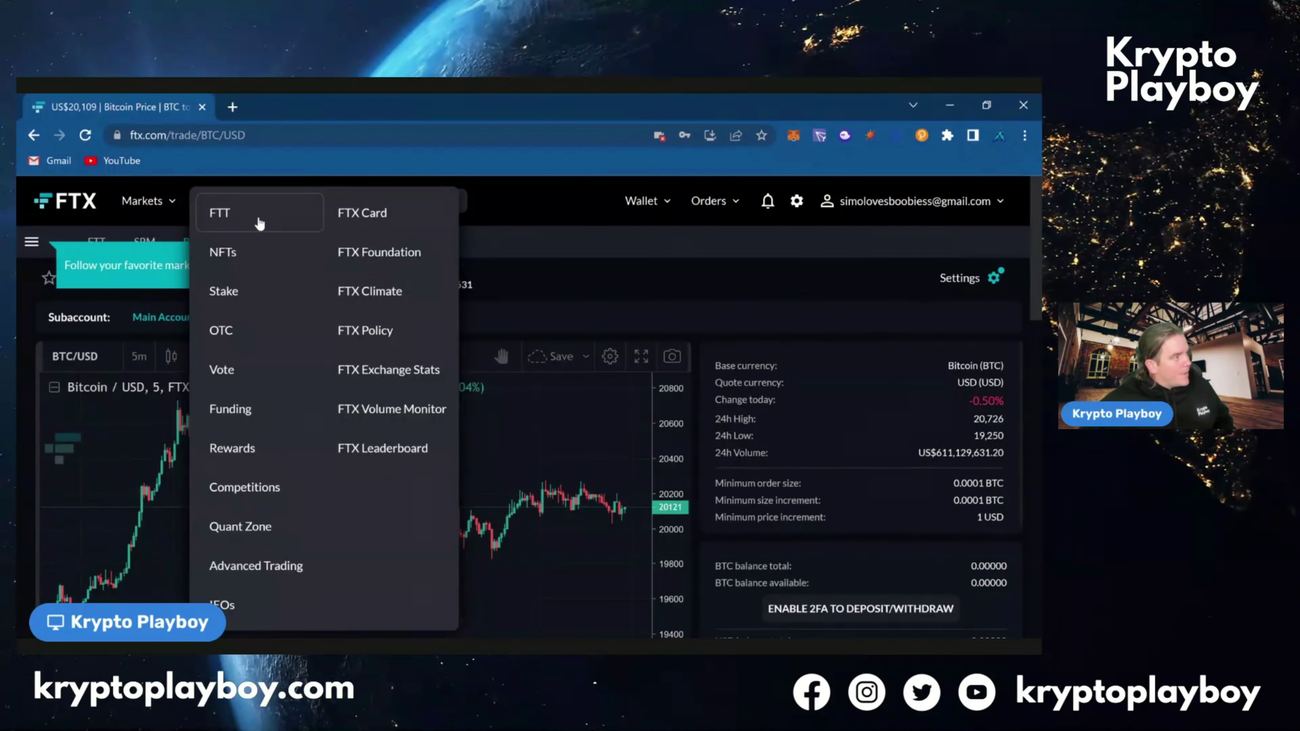